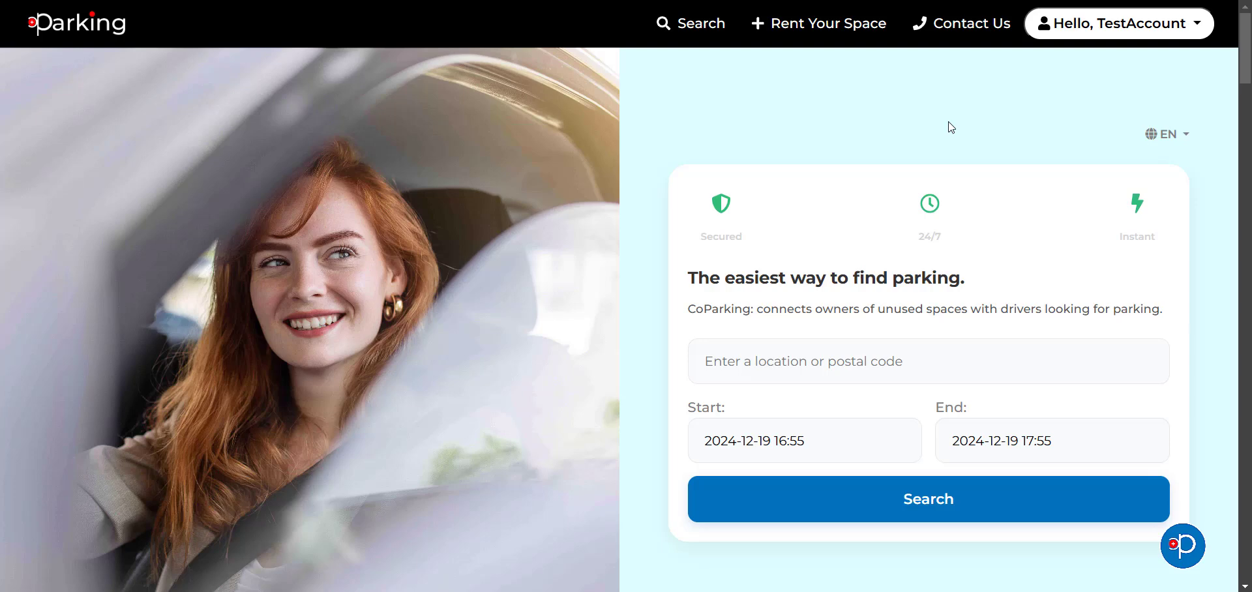
# Step: Scroll the CoParking homepage down to the parking map and Recently Added Bulle listings at 2.-/h
pyautogui.click(1119, 22)
pyautogui.click(880, 109)
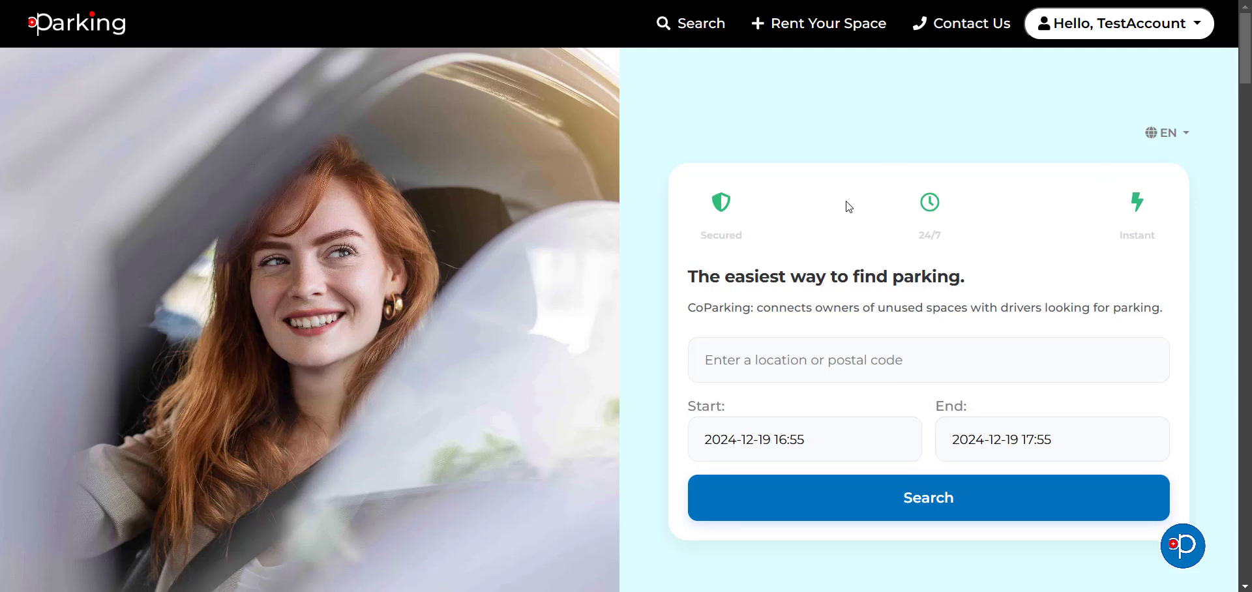
pyautogui.scroll(-1, 845, 274)
pyautogui.click(845, 289)
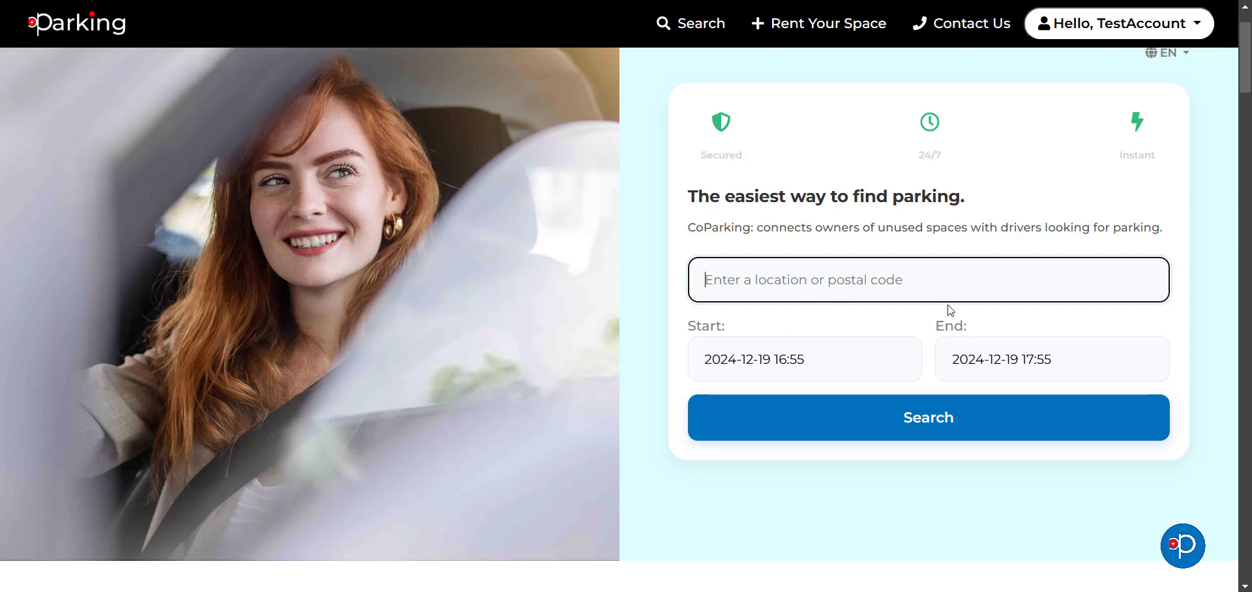
pyautogui.scroll(-6, 951, 311)
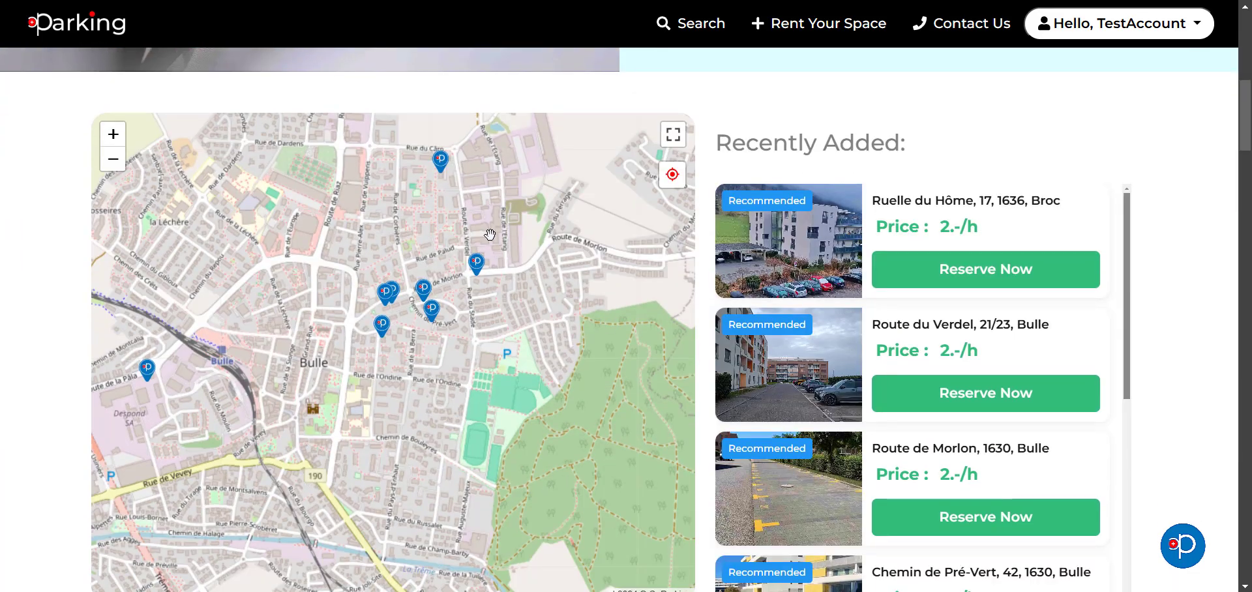
pyautogui.scroll(-1, 328, 346)
pyautogui.moveTo(328, 346); pyautogui.dragTo(420, 333)
pyautogui.scroll(1, 406, 308)
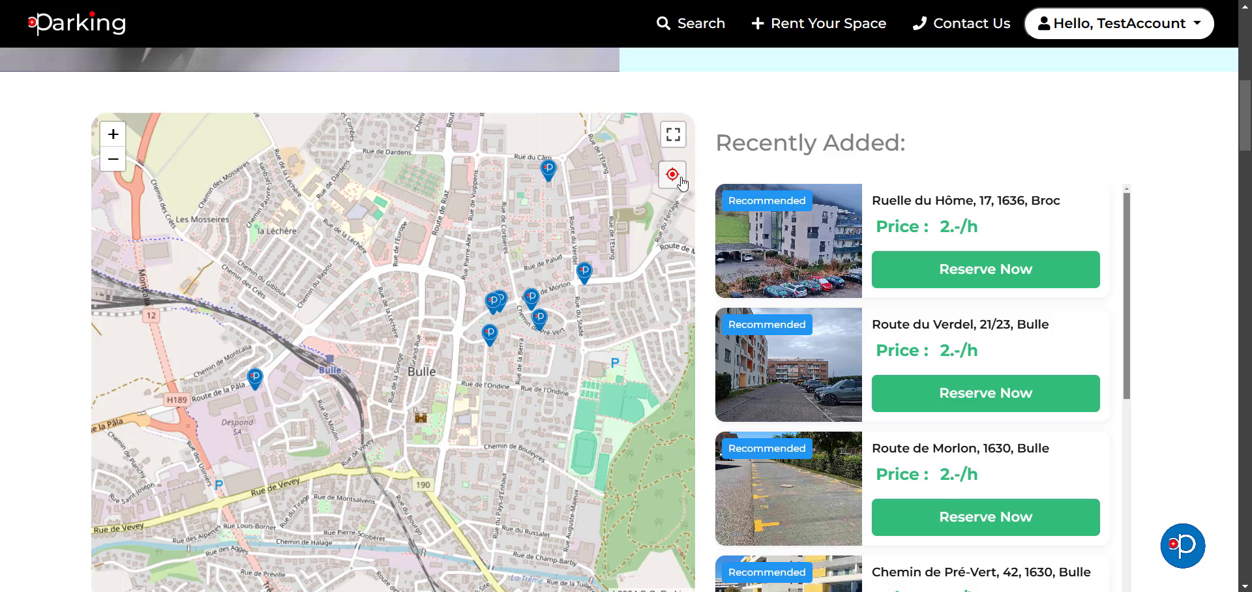
pyautogui.click(255, 377)
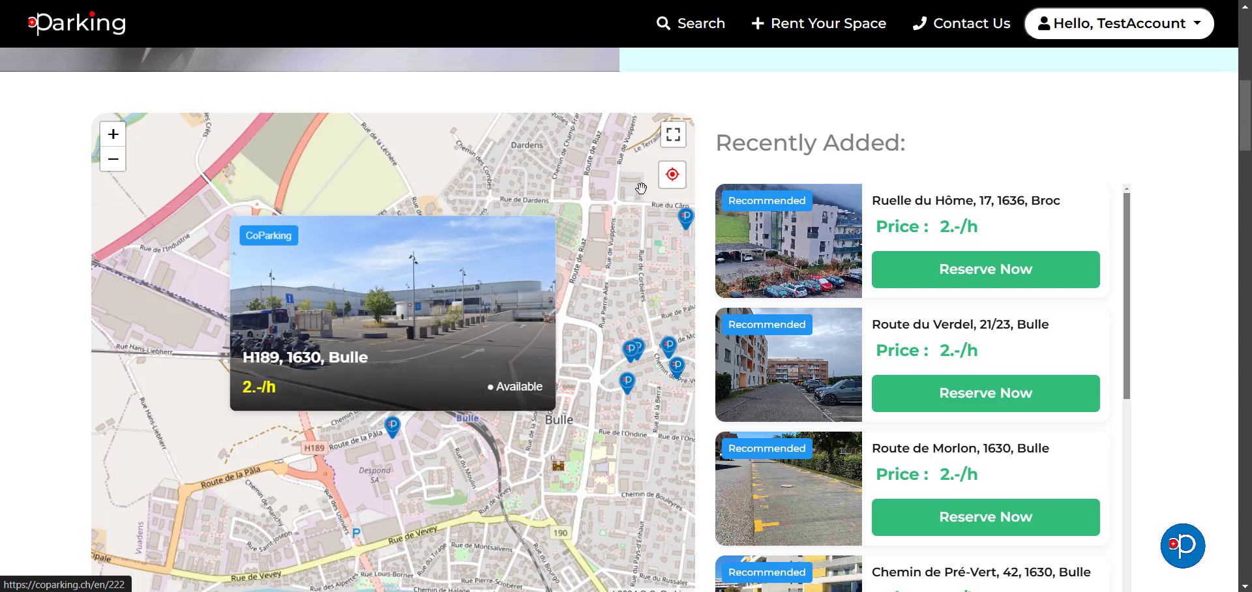
# Step: Open the H189 listing page and scroll through its availability table, Tesla charger features and location map
pyautogui.click(359, 314)
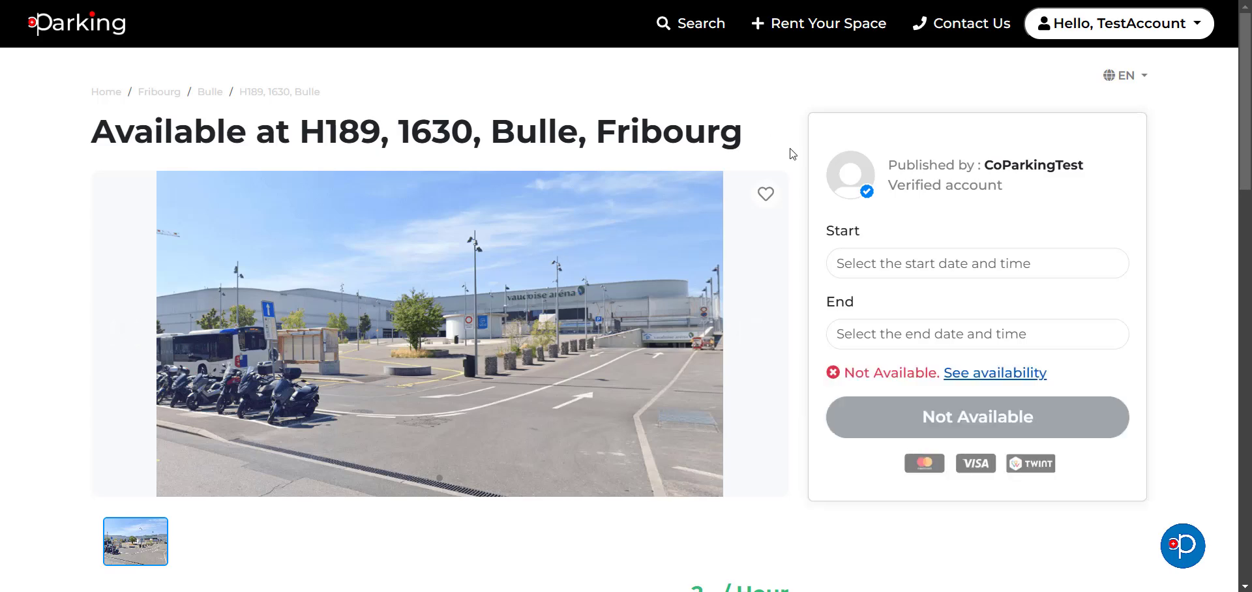
pyautogui.scroll(-5, 799, 154)
pyautogui.scroll(-1, 699, 322)
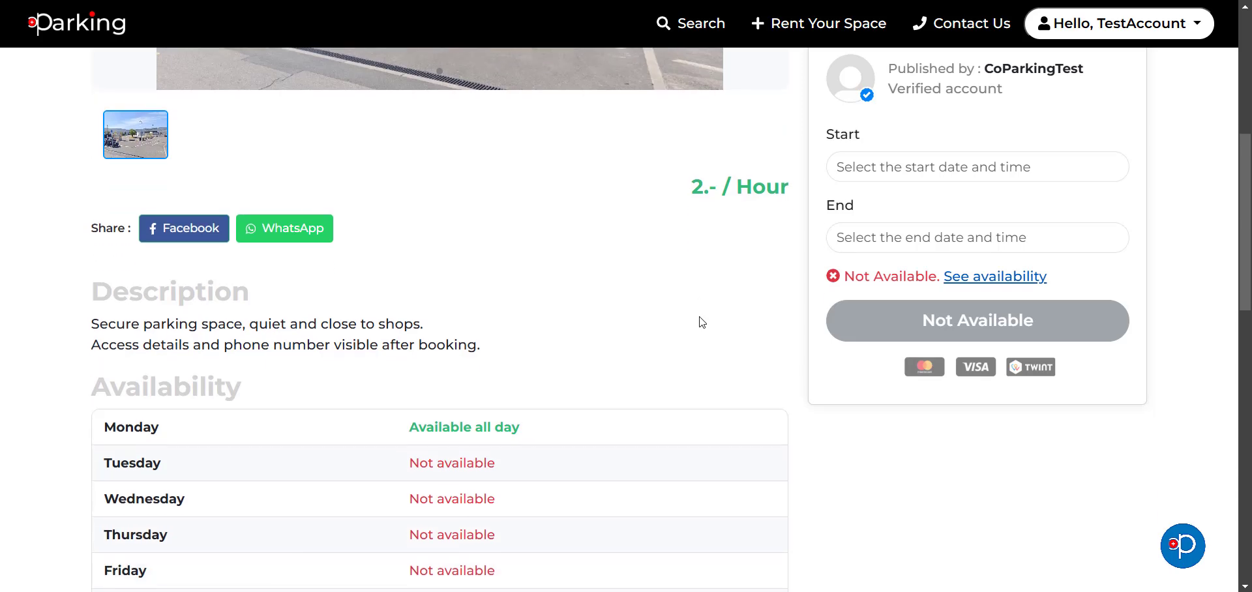
pyautogui.scroll(-3, 617, 319)
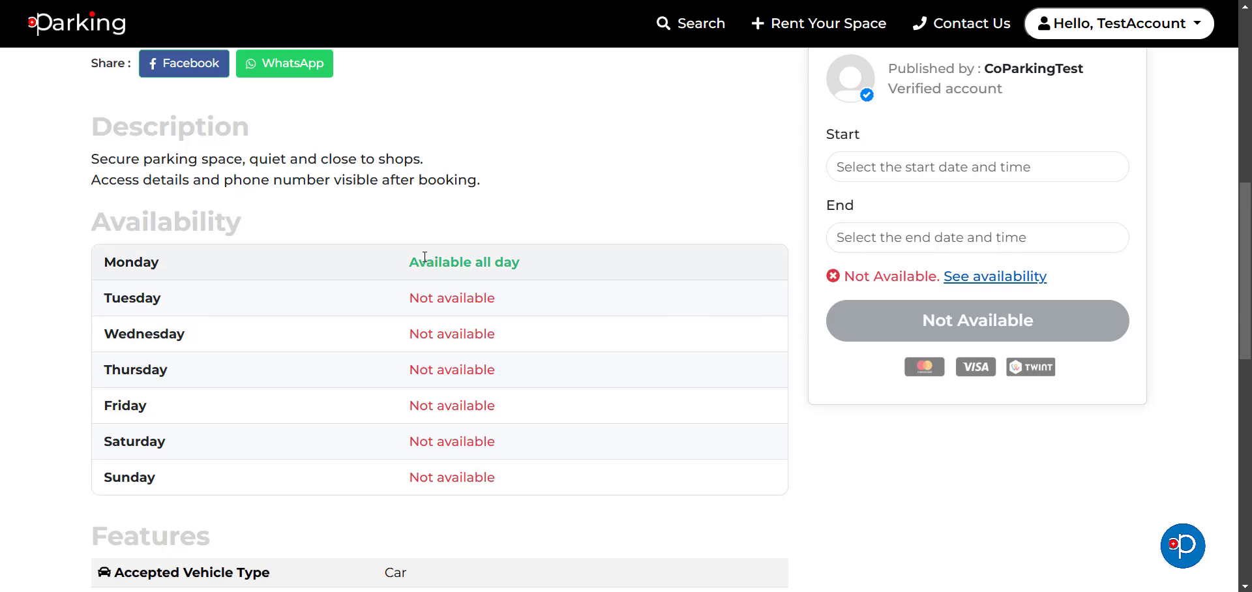
pyautogui.scroll(-3, 414, 256)
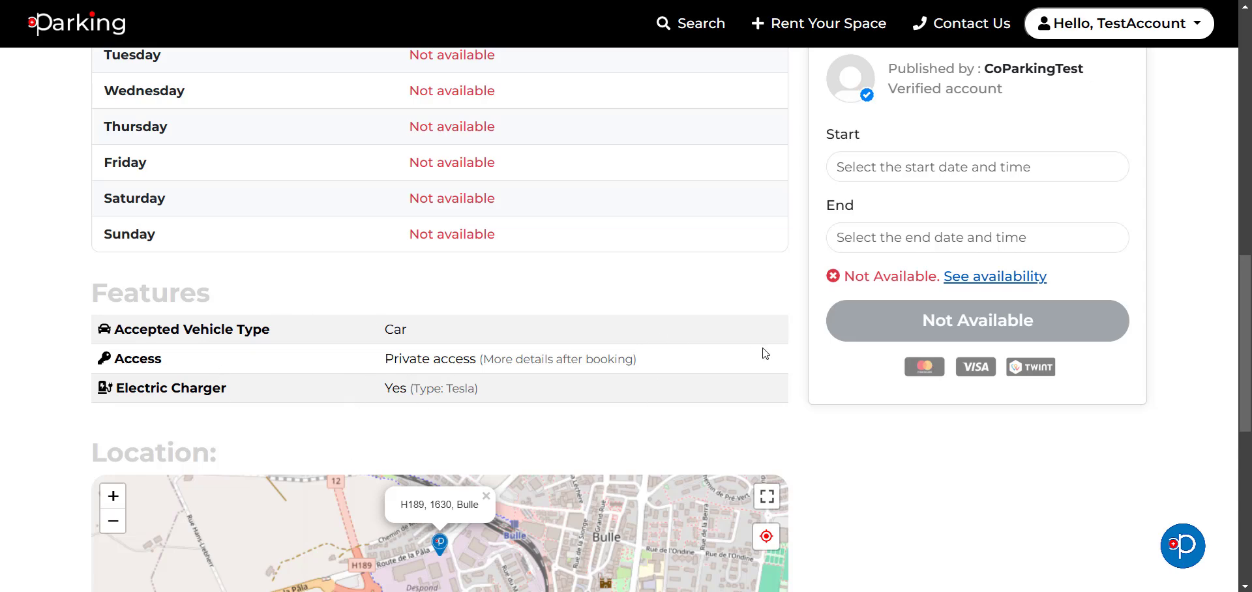
pyautogui.scroll(-4, 770, 356)
pyautogui.scroll(2, 782, 362)
pyautogui.scroll(10, 792, 234)
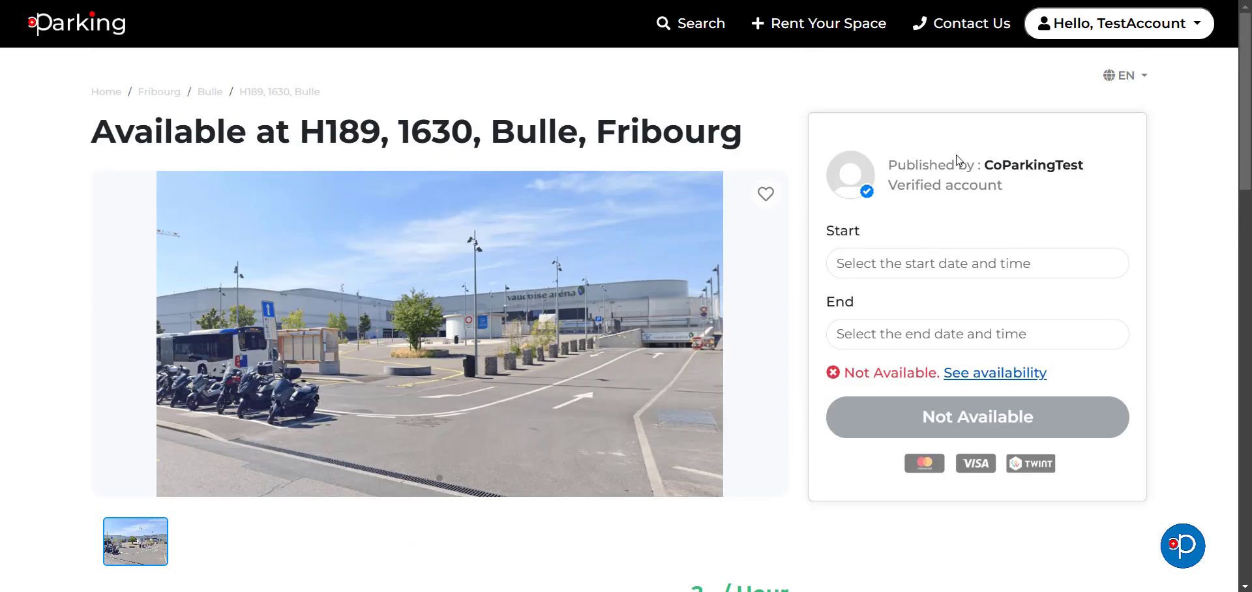
# Step: Set the booking start to 30 December 2024 at 10:30
pyautogui.click(916, 264)
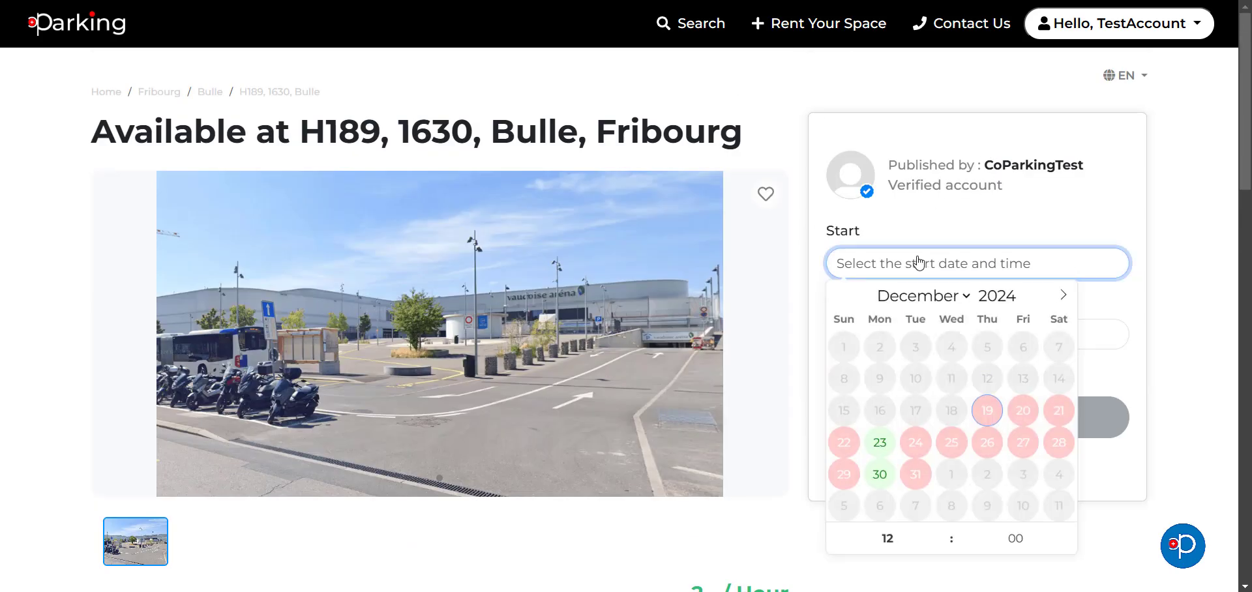
pyautogui.click(879, 474)
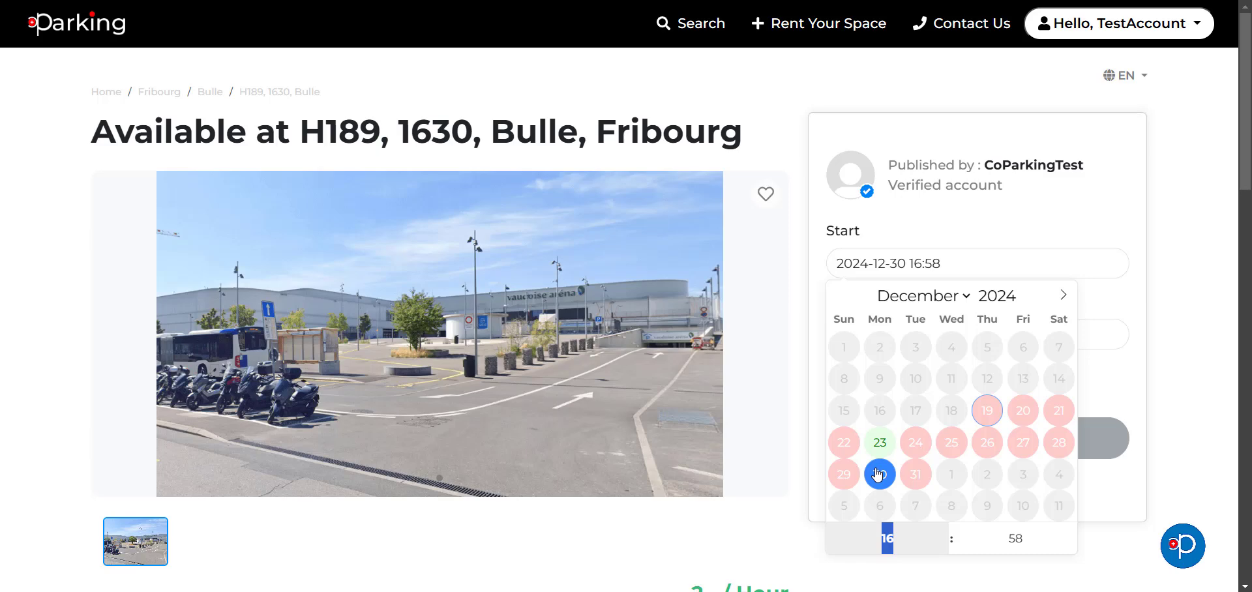
pyautogui.write('10')
pyautogui.click(991, 536)
pyautogui.write('30')
pyautogui.press('Return')
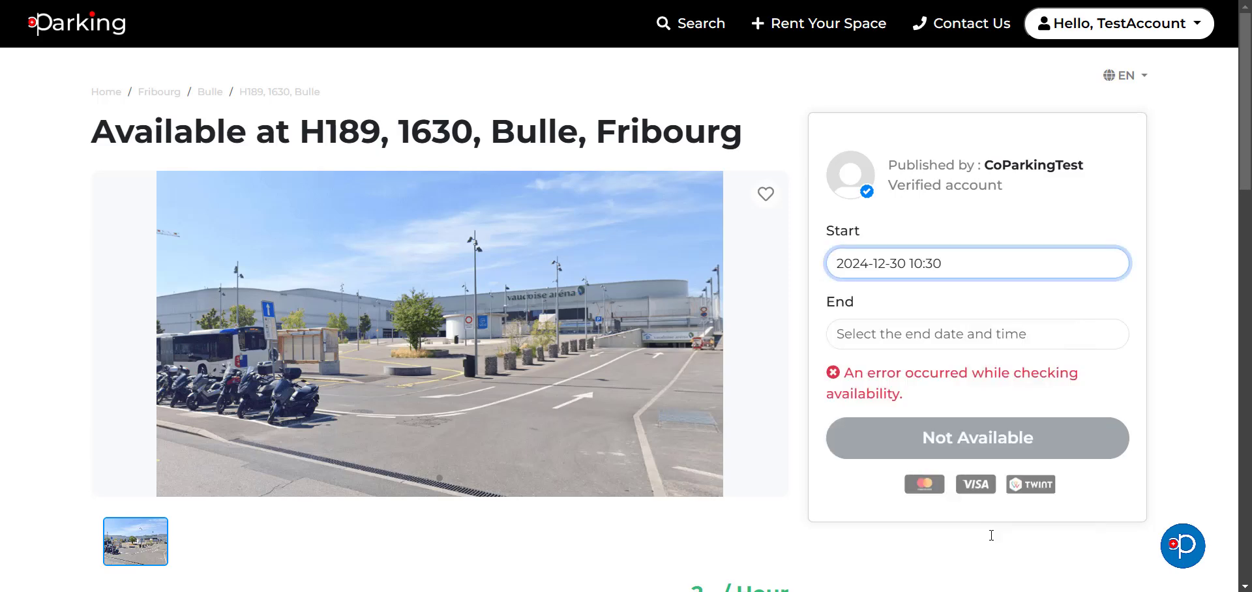
# Step: Set the booking end to 30 December 2024 at 12:30, giving a 4.50 CHF total
pyautogui.click(968, 346)
pyautogui.click(881, 239)
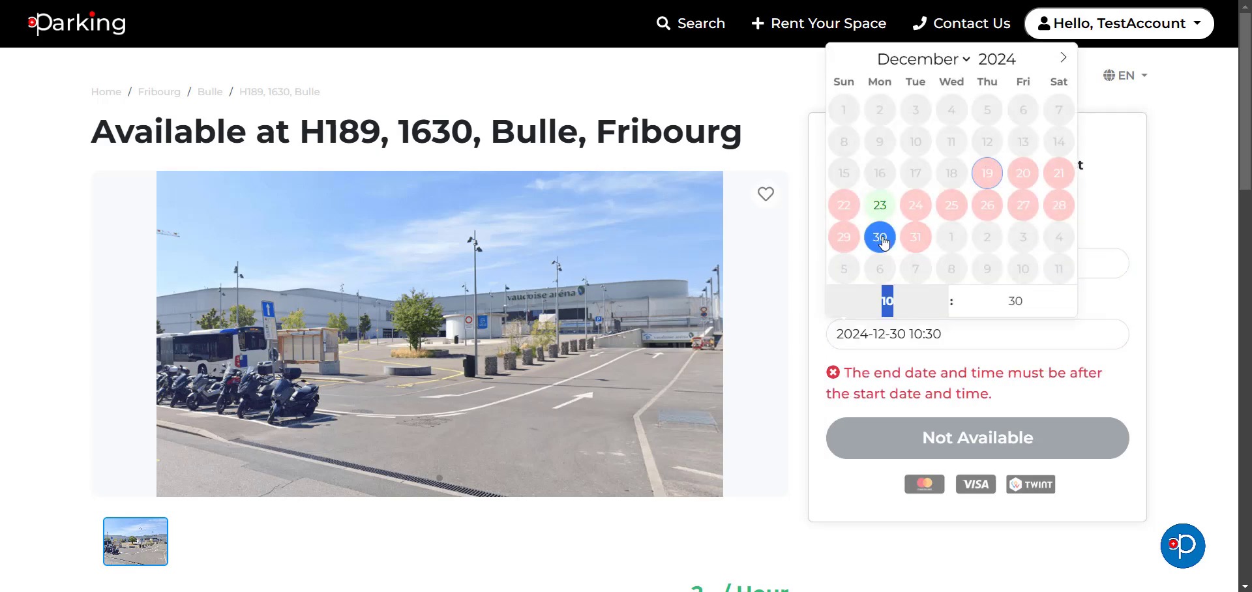
pyautogui.write('12')
pyautogui.click(1179, 317)
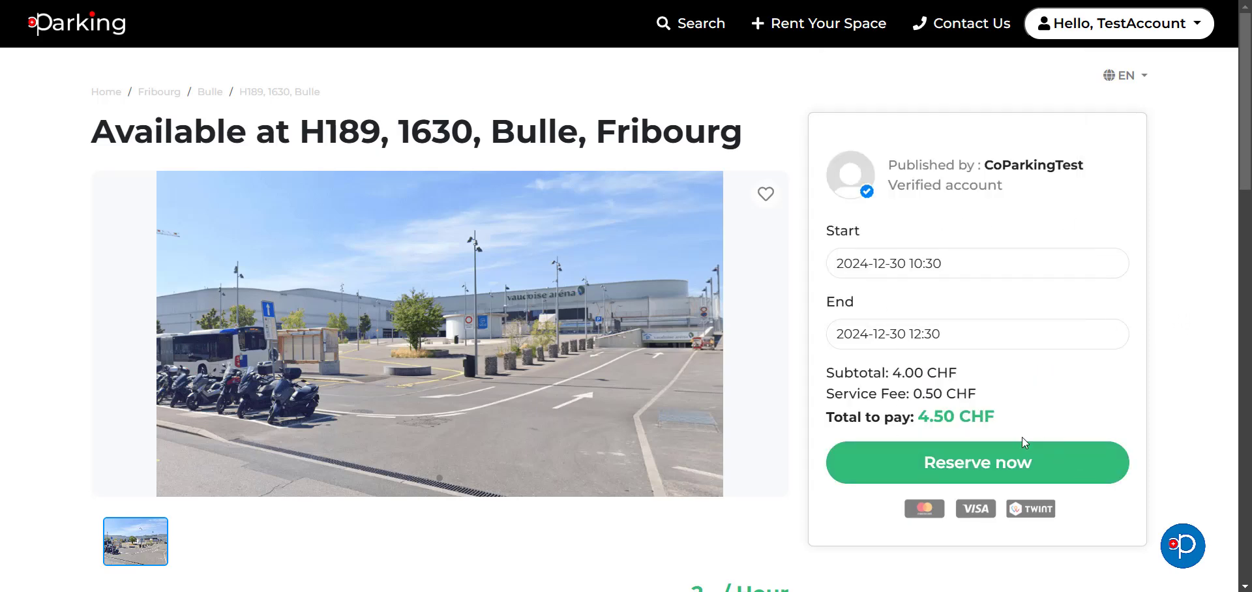
# Step: Reserve the two-hour slot and scroll the Booking Confirmation down to the payment options
pyautogui.click(986, 465)
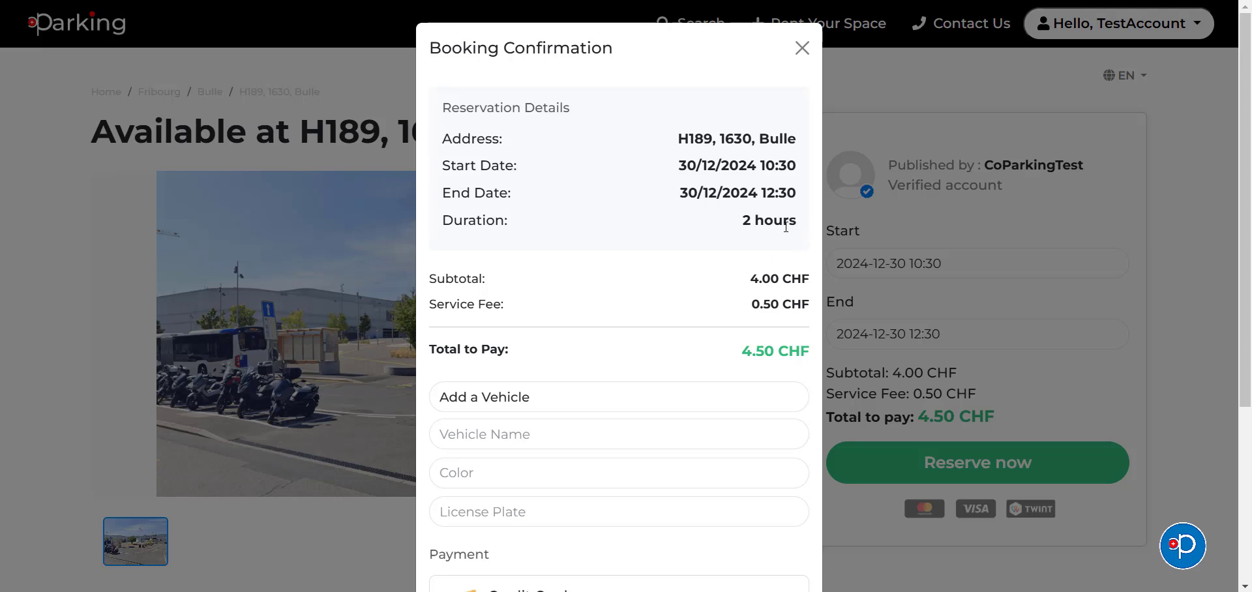
pyautogui.scroll(-1, 786, 225)
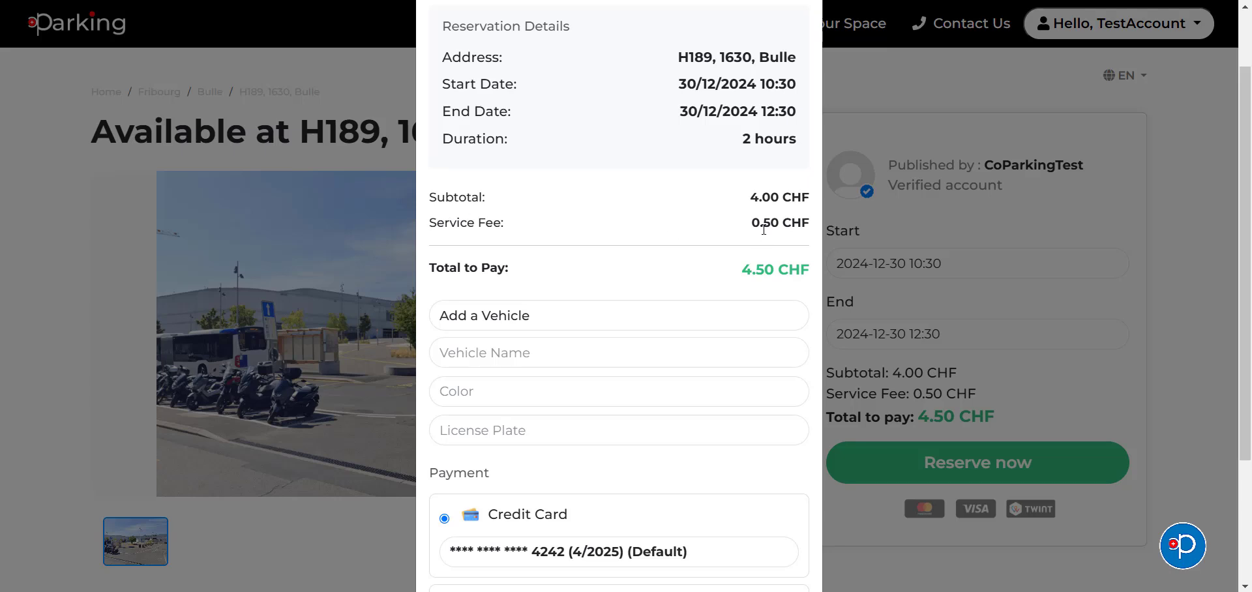
pyautogui.scroll(-1, 764, 229)
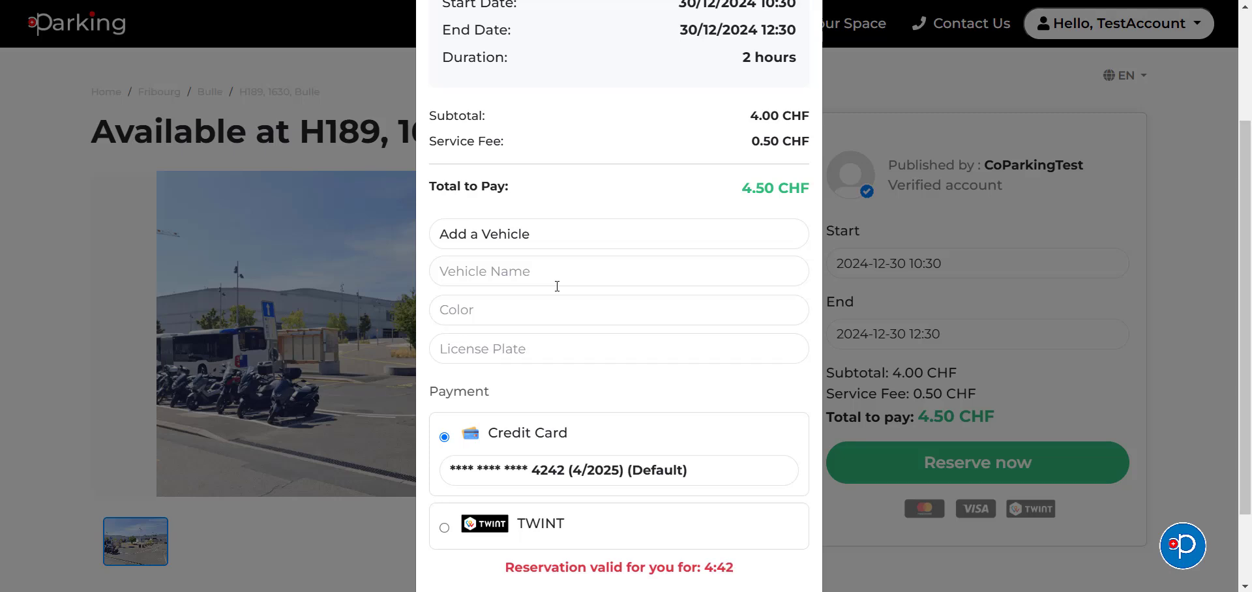
# Step: Enter Mercedes 280E as the vehicle, BLUE as its colour, and the car's licence plate
pyautogui.click(560, 276)
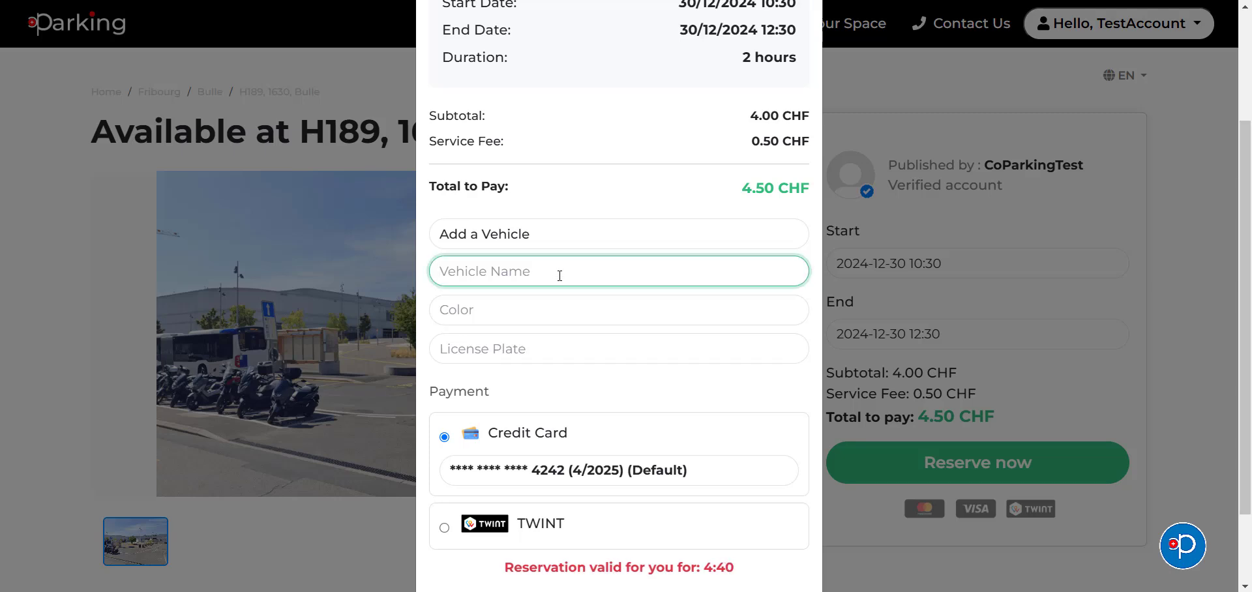
pyautogui.write('Mercedes')
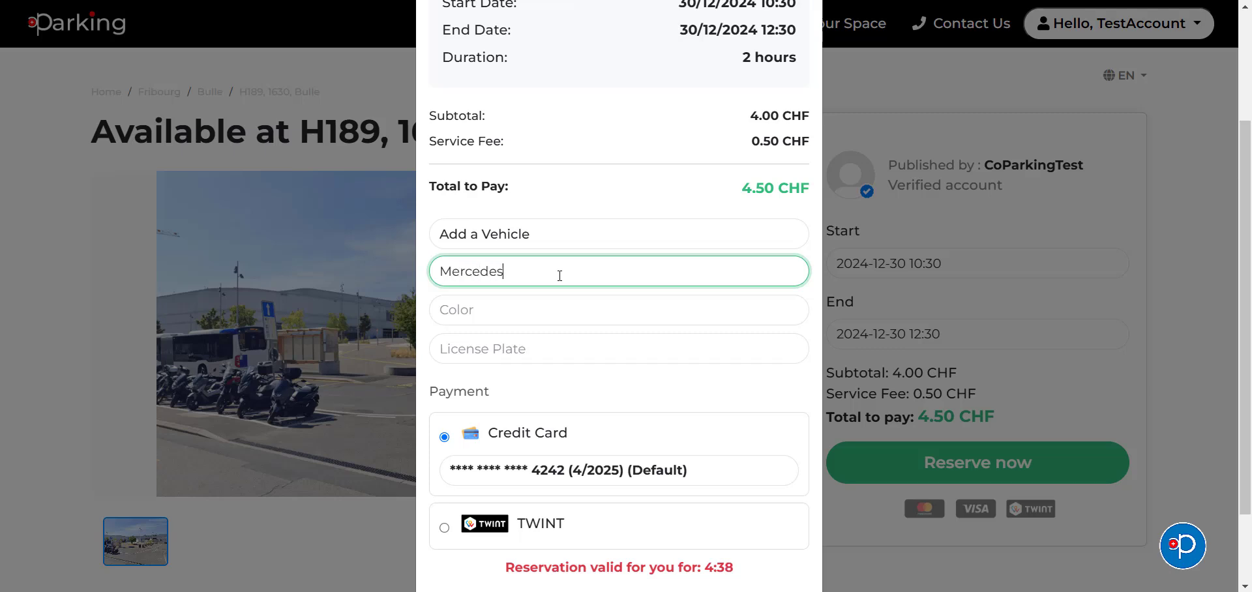
pyautogui.press('capslock')
pyautogui.write('280')
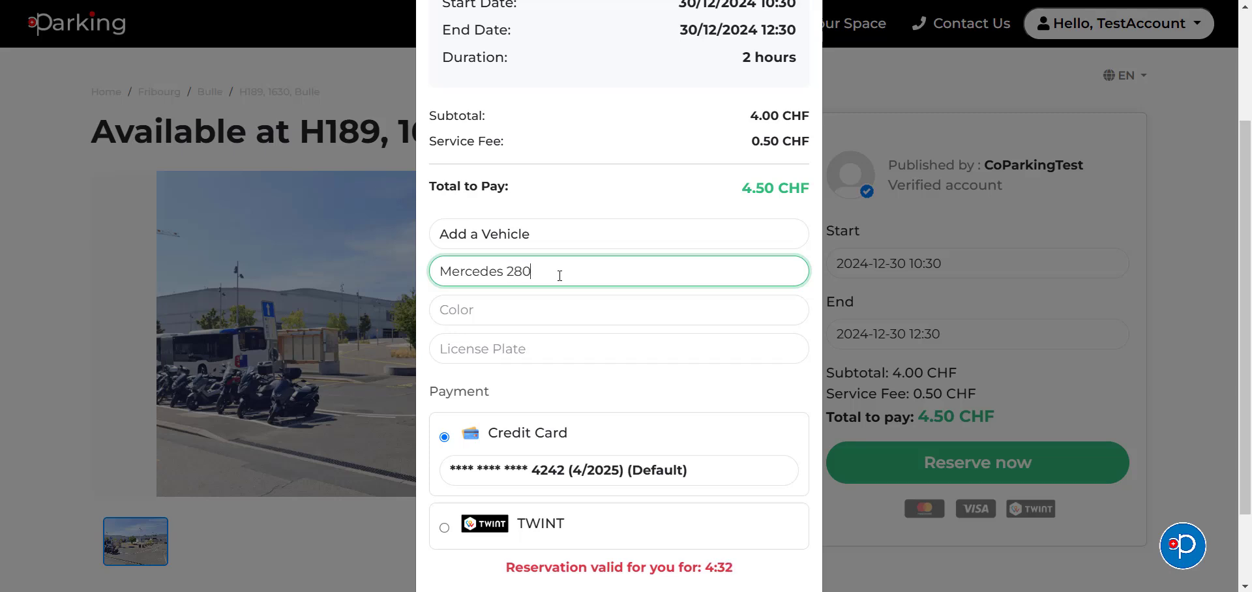
pyautogui.write('E')
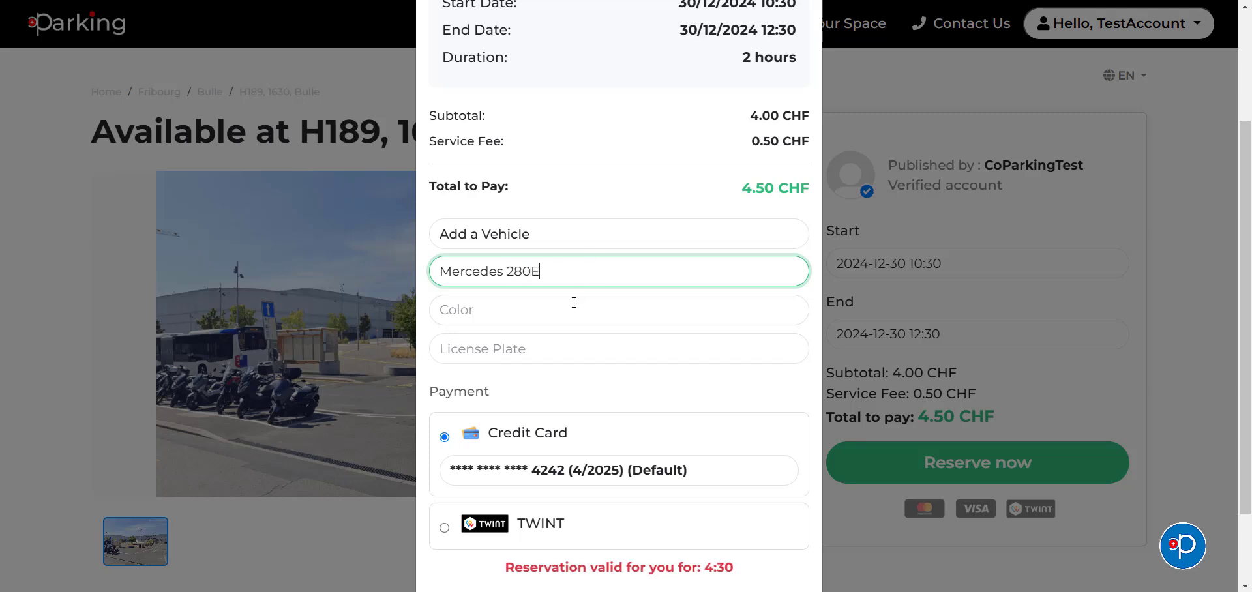
pyautogui.click(553, 312)
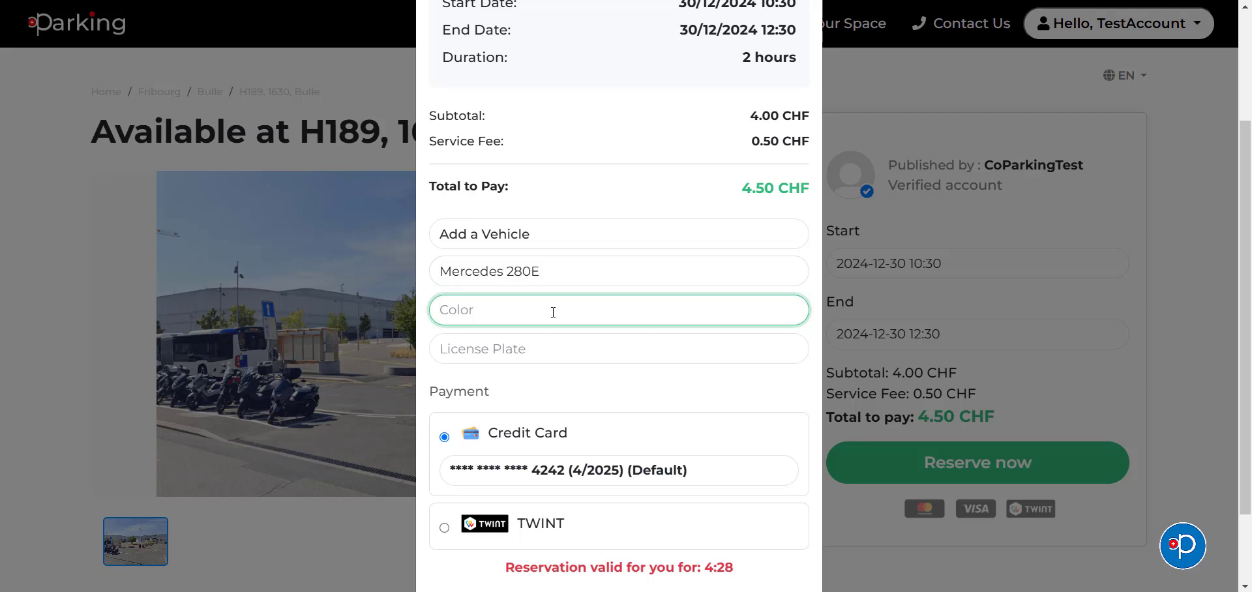
pyautogui.write('BLUE')
pyautogui.click(528, 351)
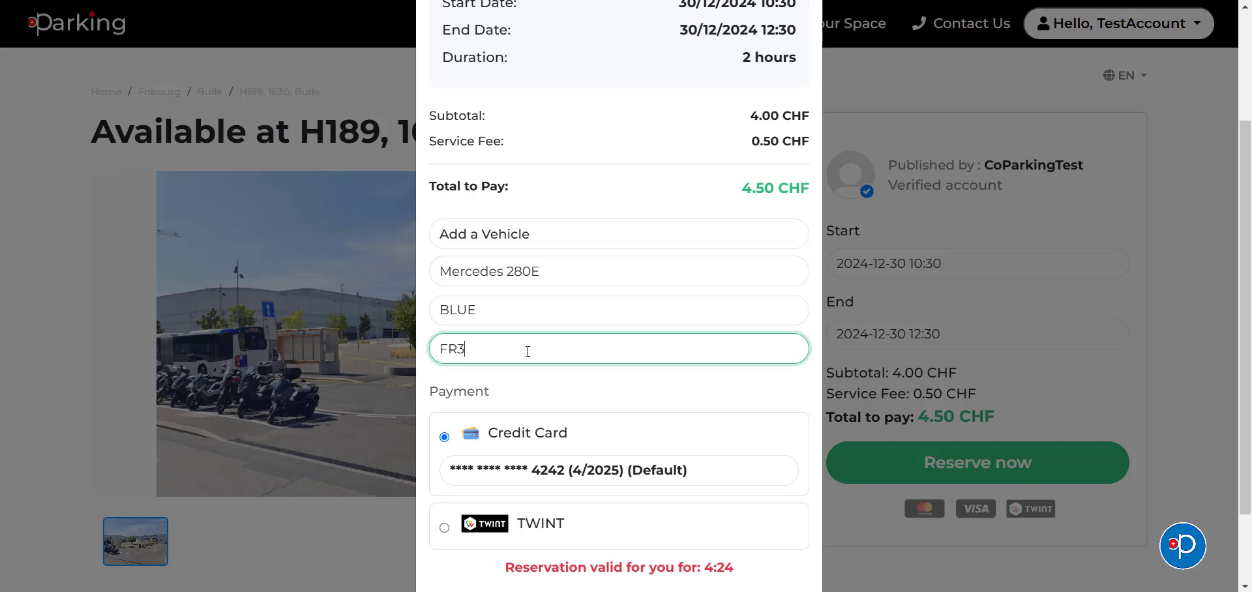
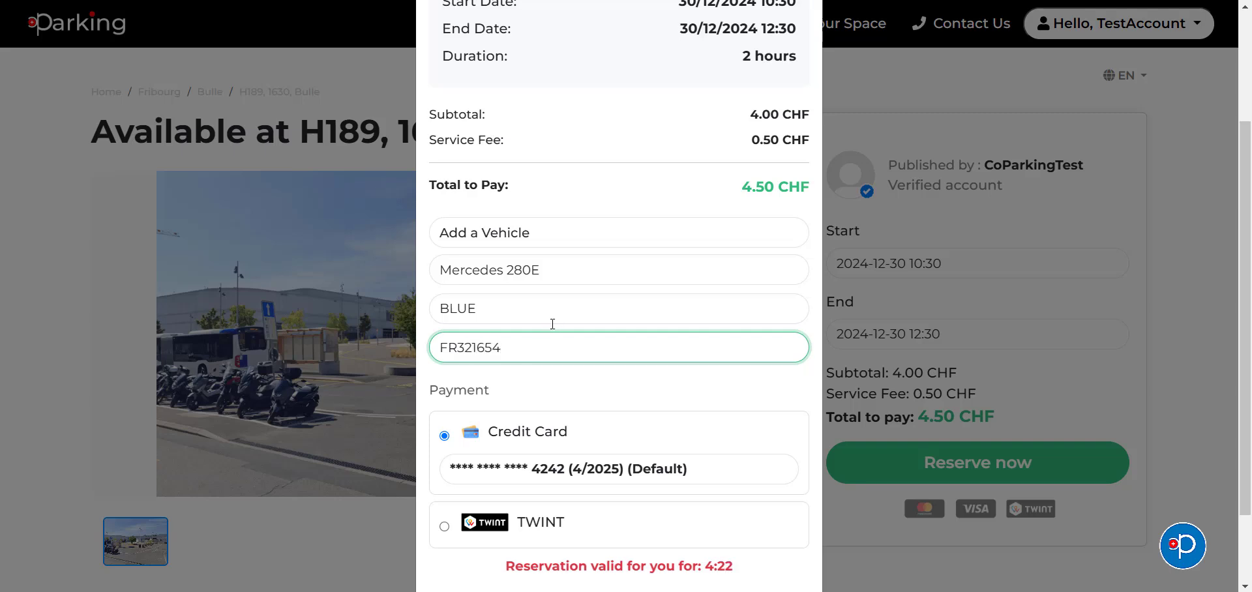
pyautogui.scroll(-3, 548, 329)
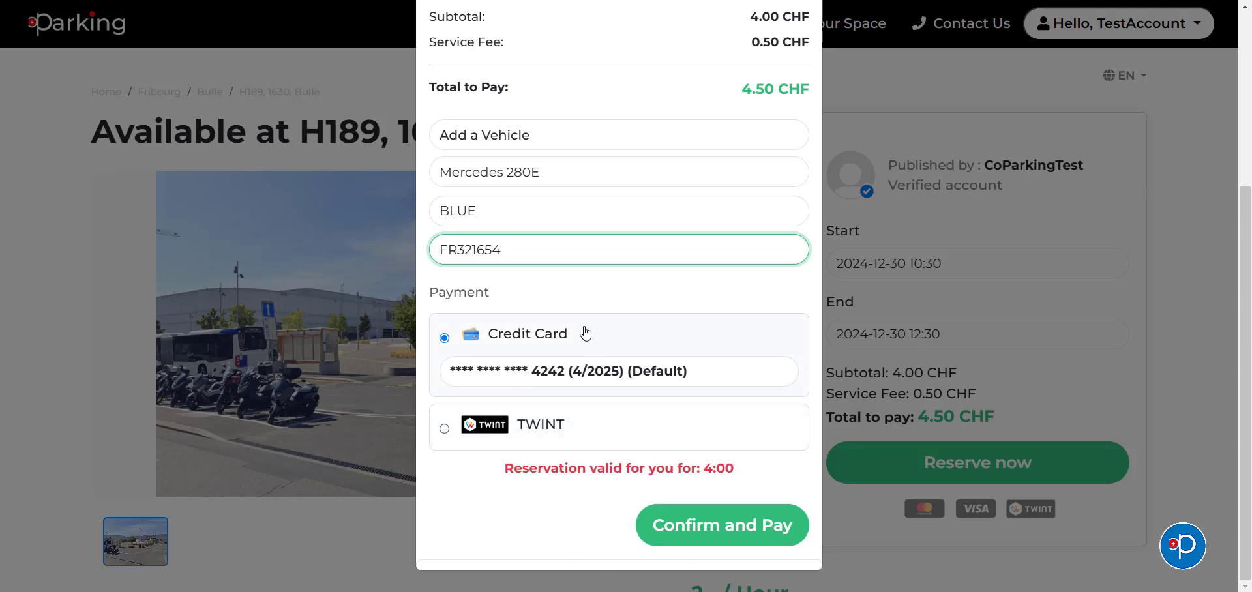
# Step: Confirm and pay the 4.50 CHF reservation with the default credit card
pyautogui.click(698, 542)
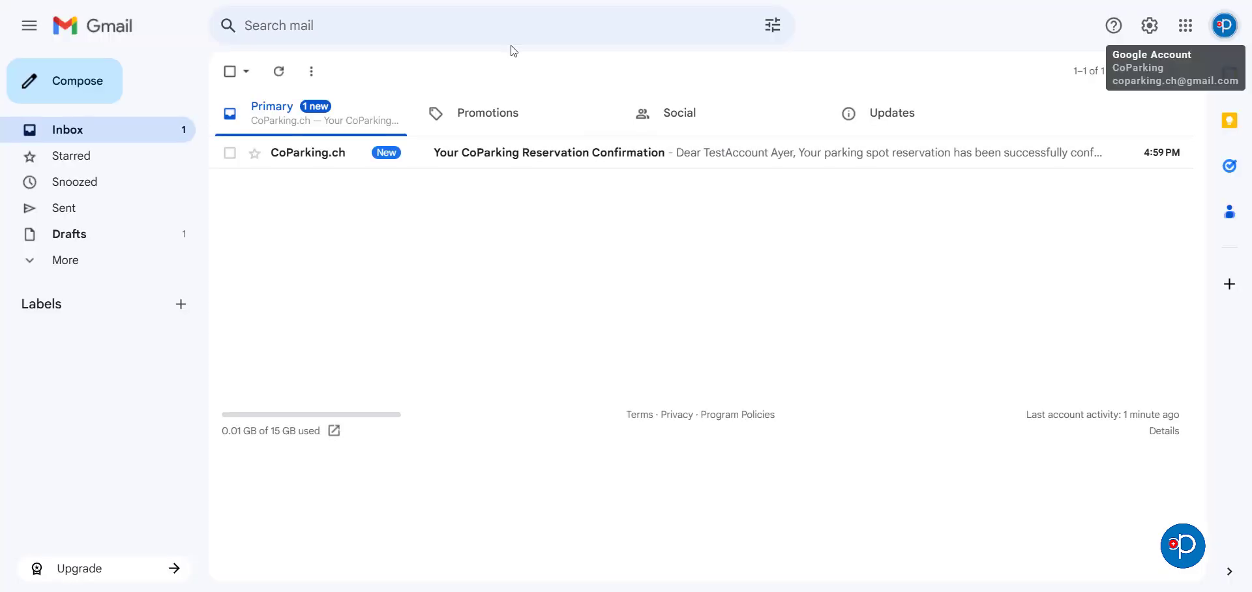
# Step: Open the 'Your CoParking Reservation Confirmation' email and scroll through the booking details and access PIN
pyautogui.click(525, 163)
pyautogui.scroll(-1, 884, 272)
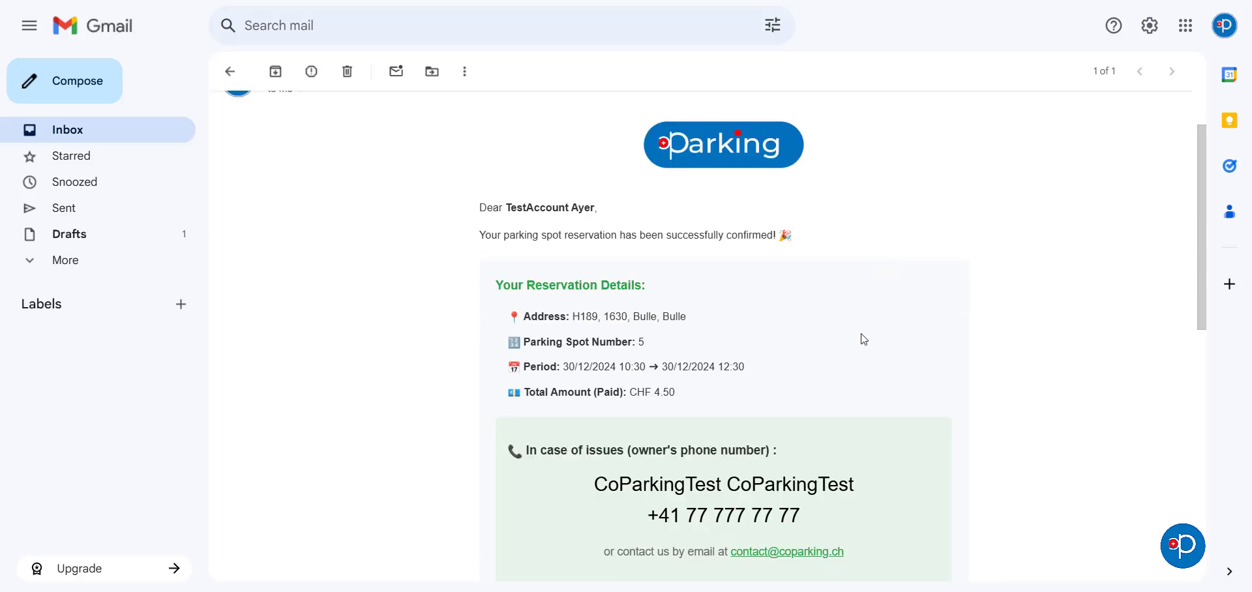
pyautogui.scroll(-1, 812, 369)
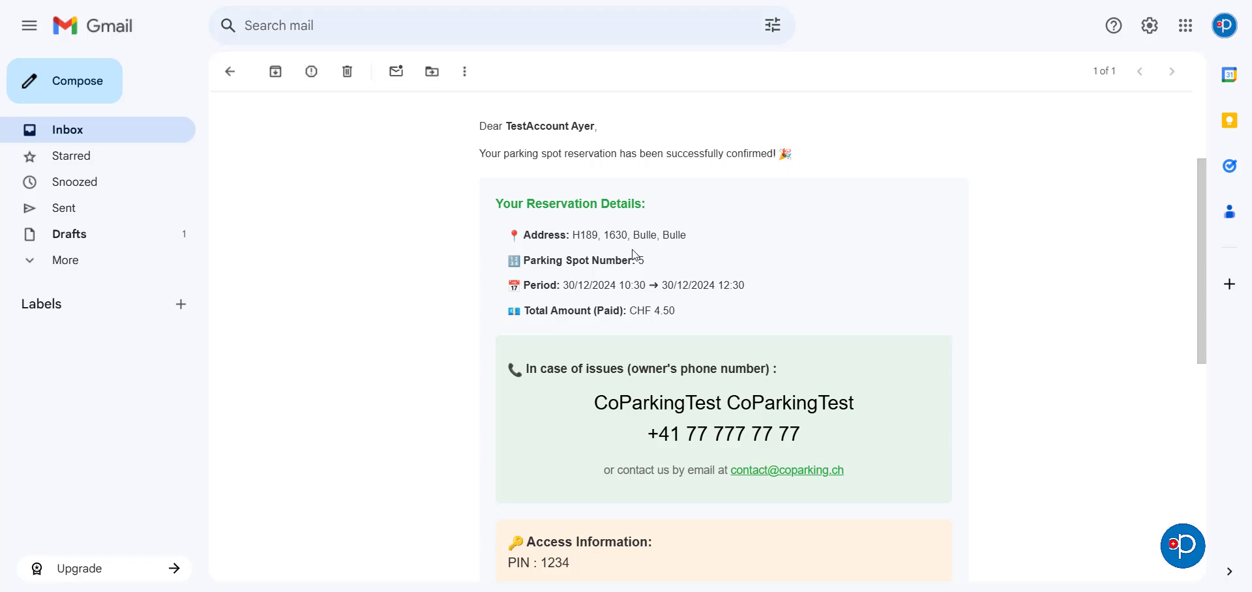
pyautogui.scroll(-2, 634, 254)
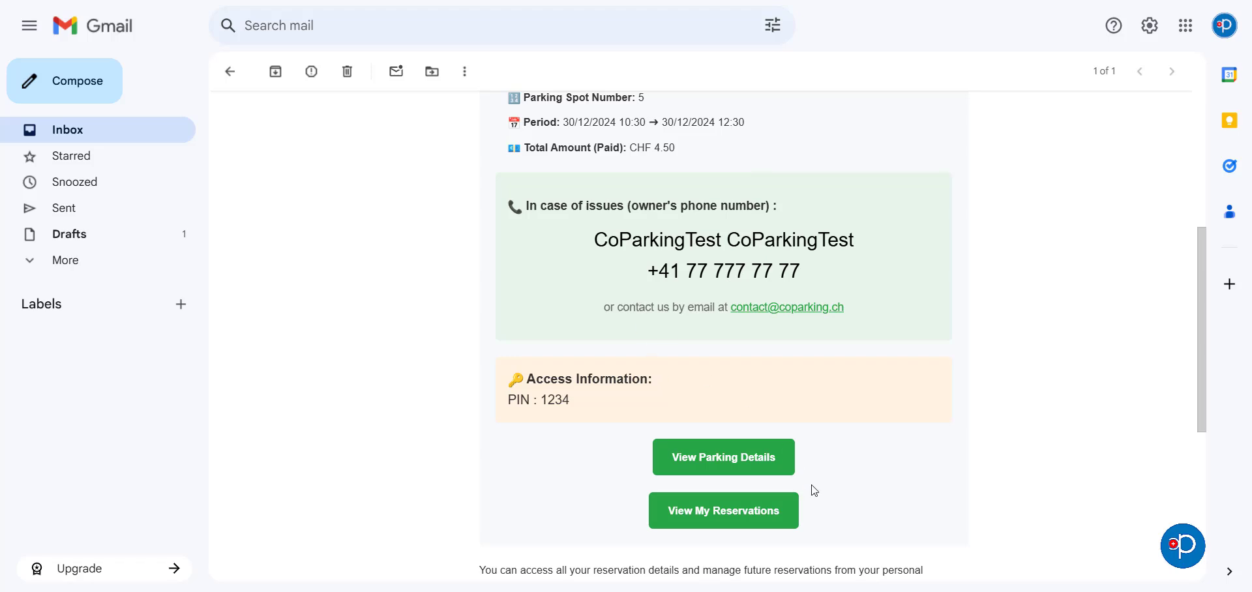
# Step: Open the booked spot's listing from the email, look over the page, and open the account dropdown
pyautogui.click(748, 460)
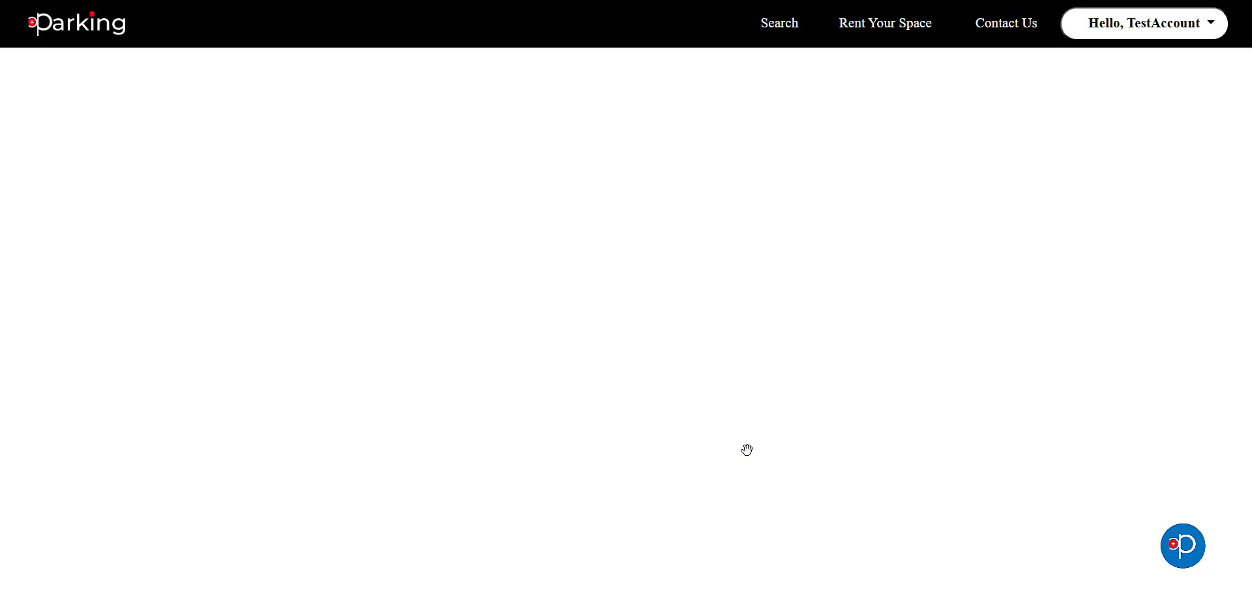
pyautogui.scroll(-5, 777, 292)
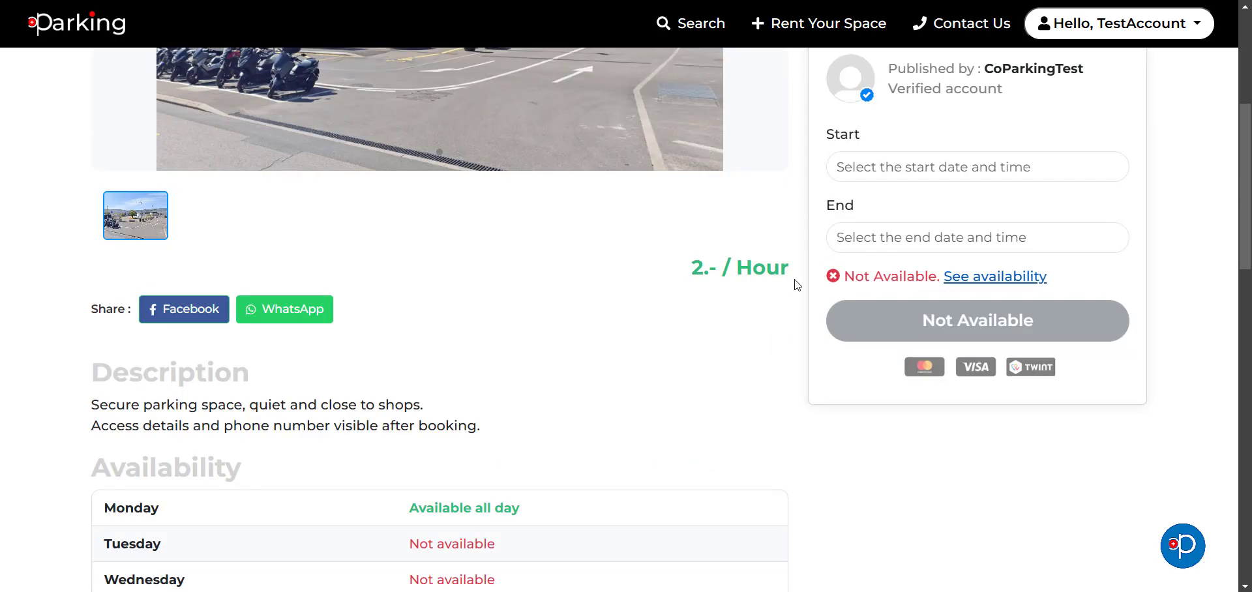
pyautogui.scroll(-11, 790, 292)
pyautogui.scroll(8, 783, 306)
pyautogui.scroll(6, 791, 282)
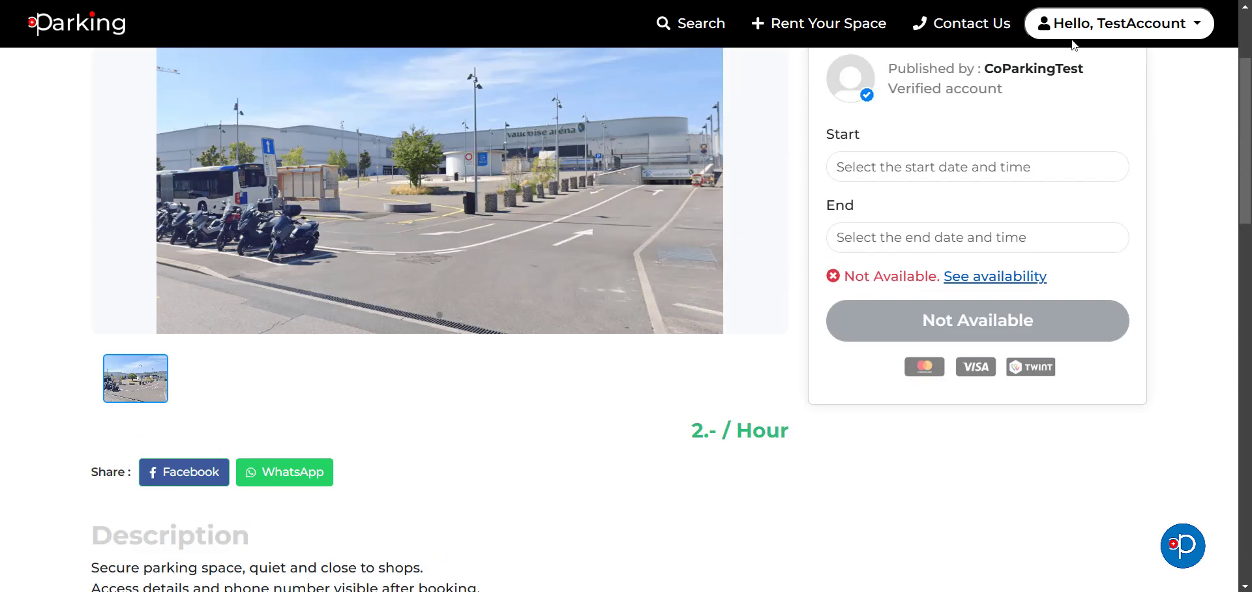
pyautogui.click(1129, 32)
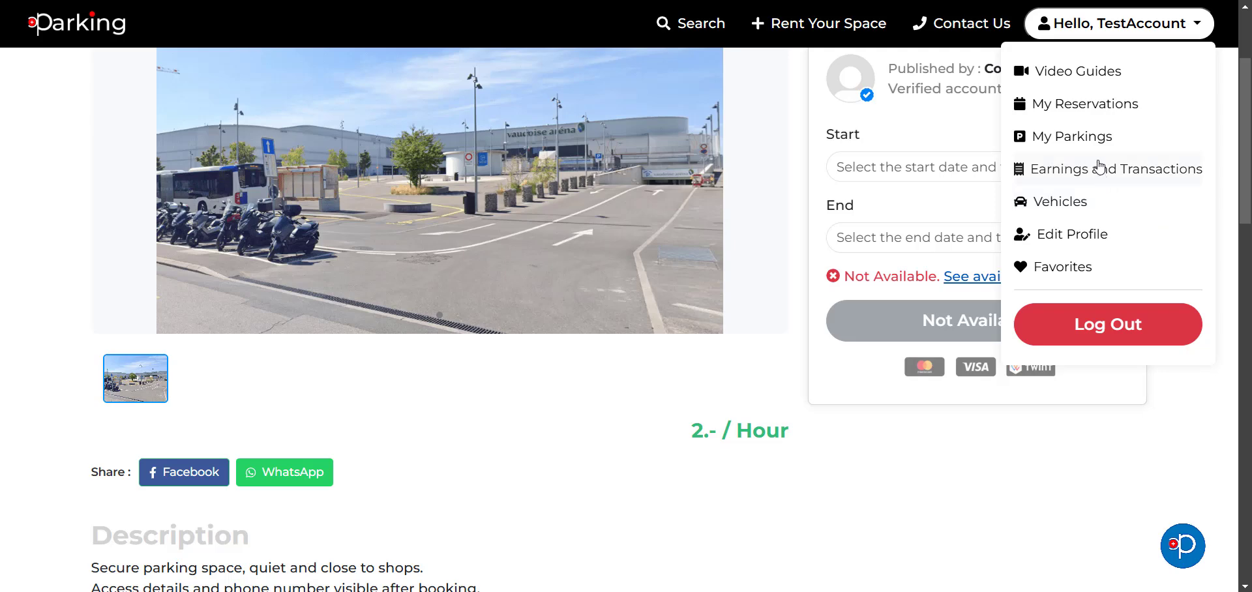
pyautogui.click(1096, 107)
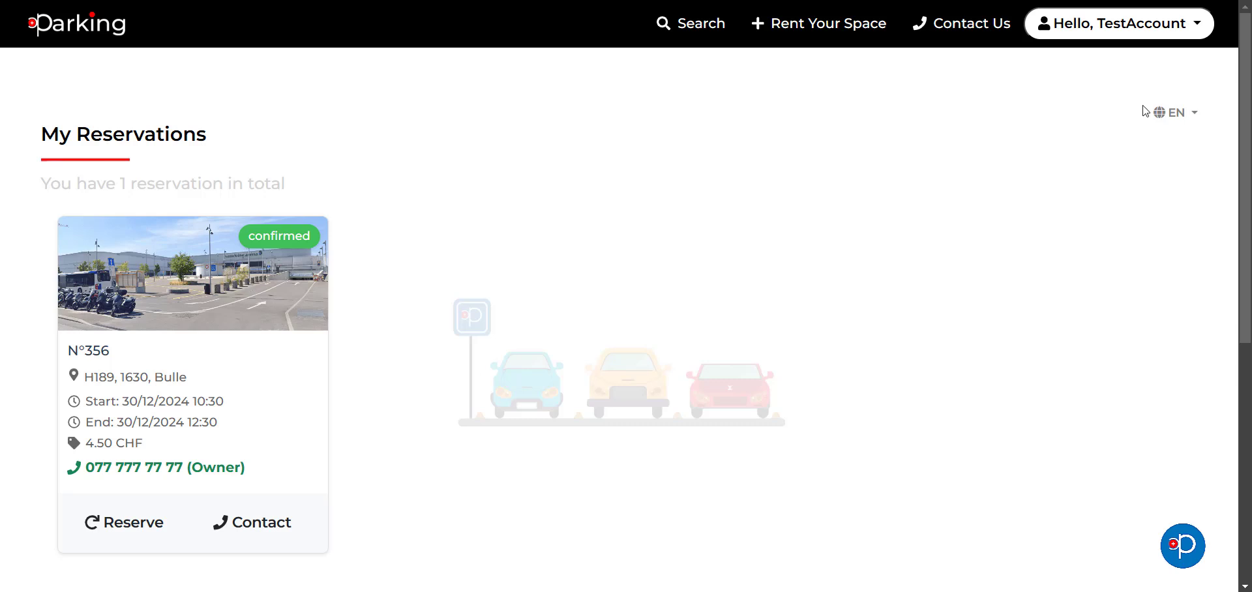
# Step: Reopen the H189, 1630, Bulle listing, check its Start date calendar, then return to My Reservations
pyautogui.click(113, 532)
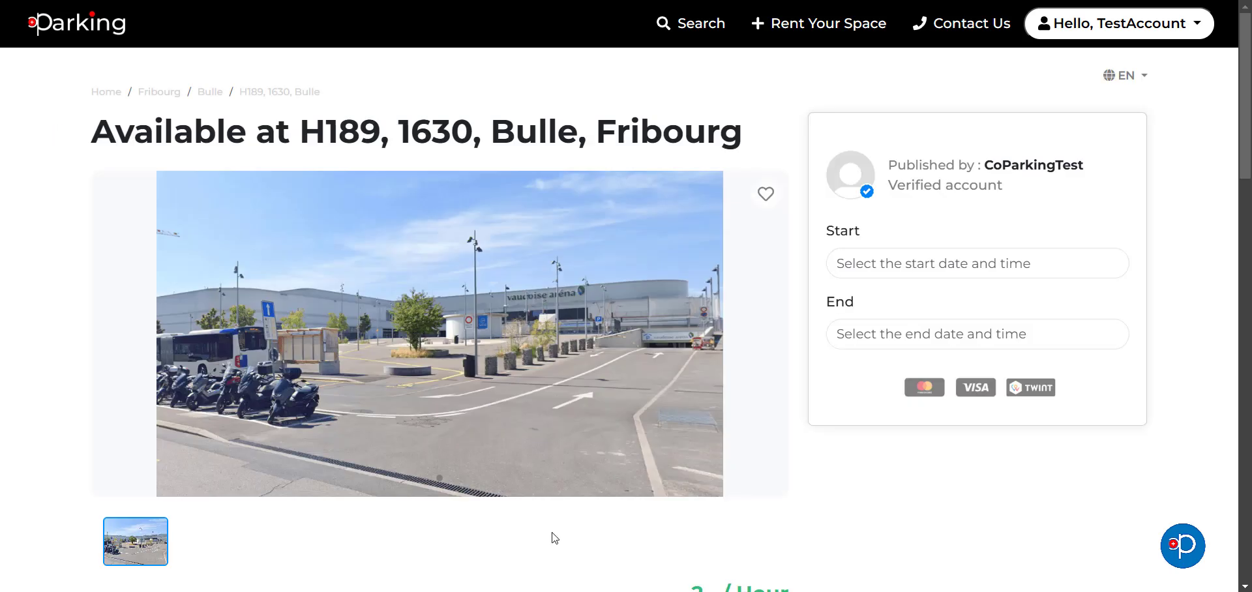
pyautogui.click(938, 267)
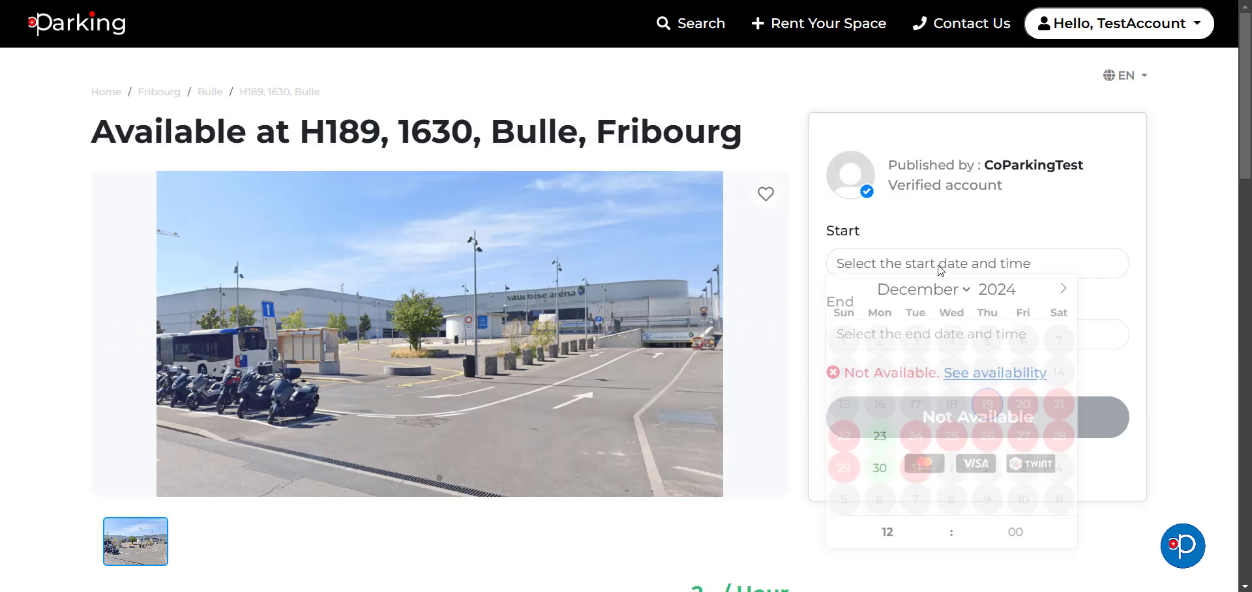
pyautogui.click(1171, 182)
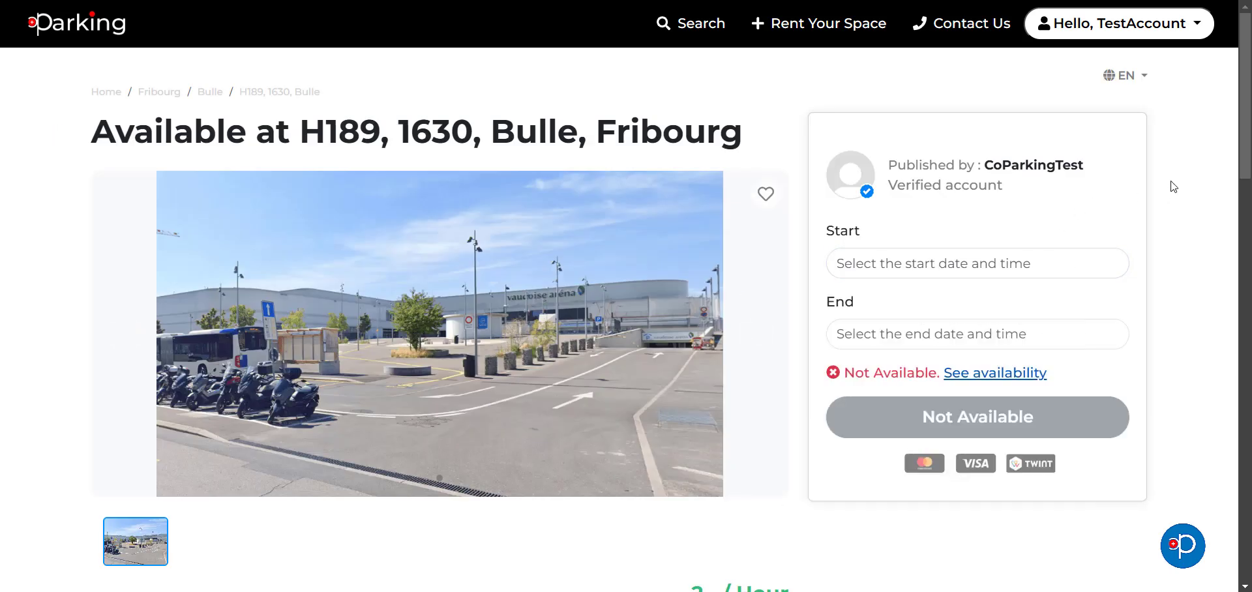
pyautogui.click(1151, 27)
pyautogui.click(1103, 108)
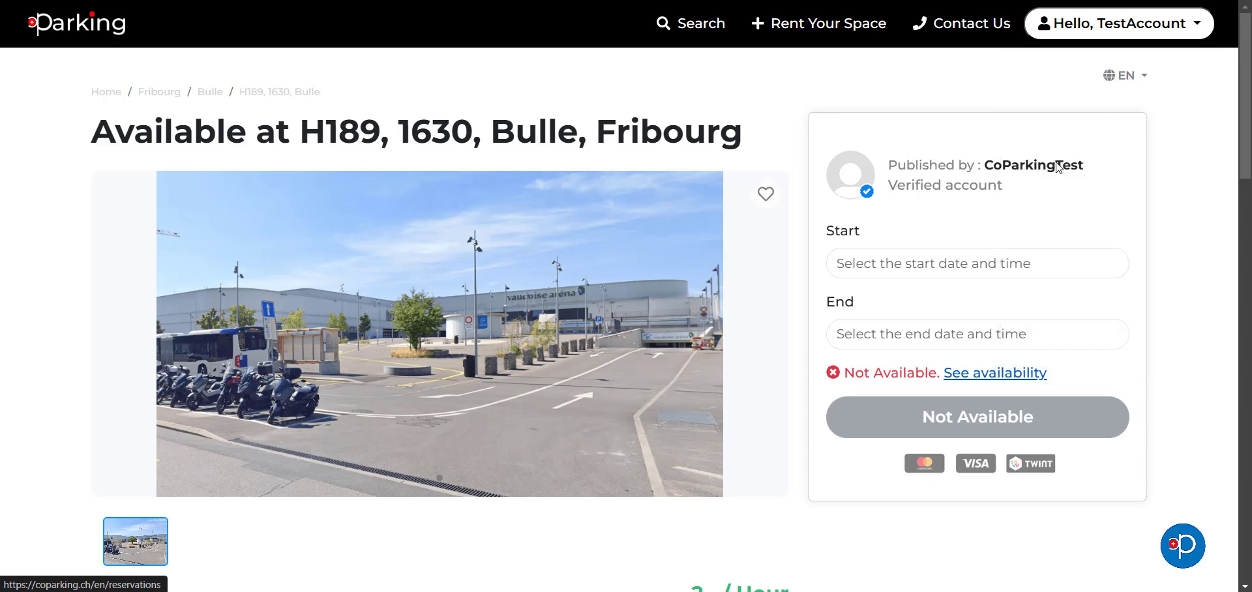